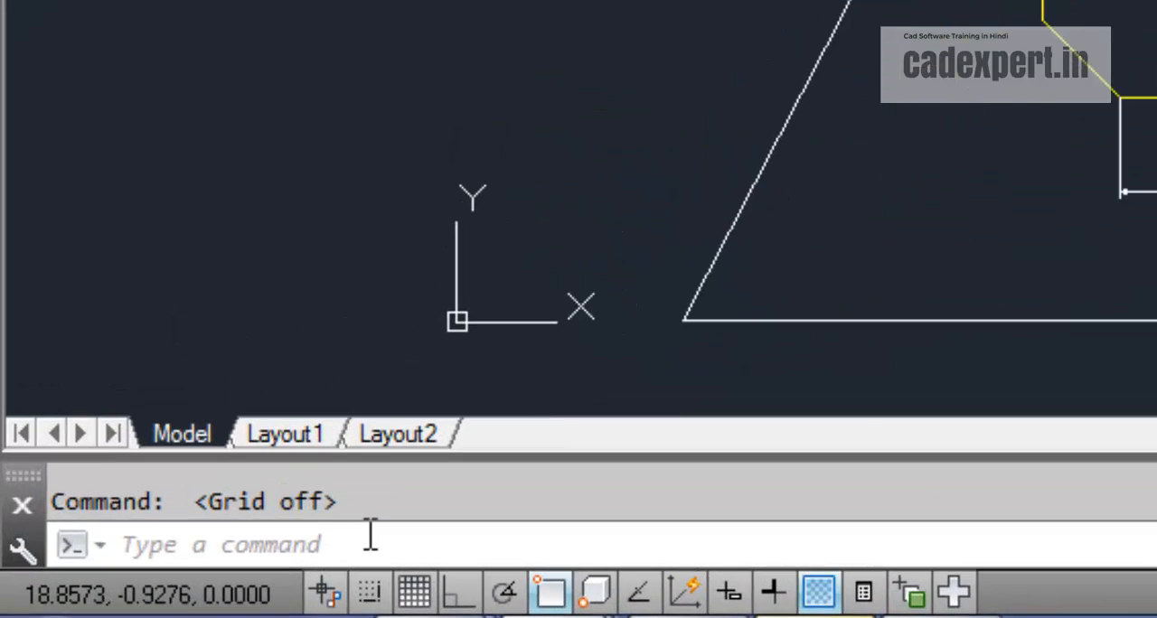
Step: Mirror the yellow notched profile with its dimensions across the trapezoid frame's vertical edge, keeping the source objects
{"action": "left_click", "coordinate": [156, 584]}
{"action": "type", "text": "MI"}
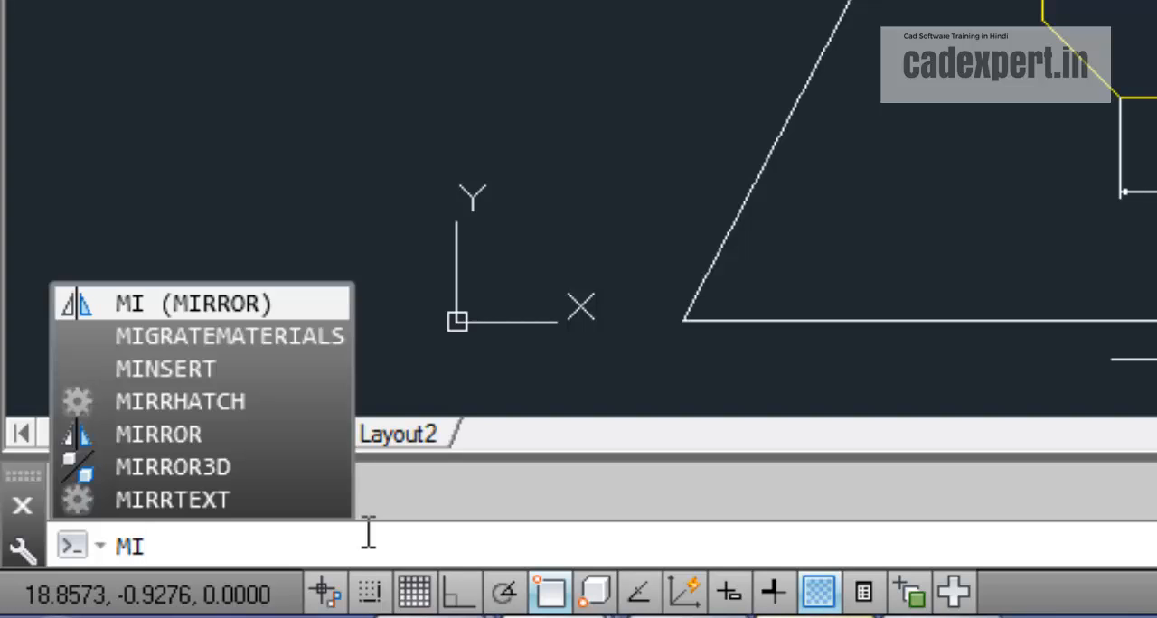
{"action": "key", "text": "Return"}
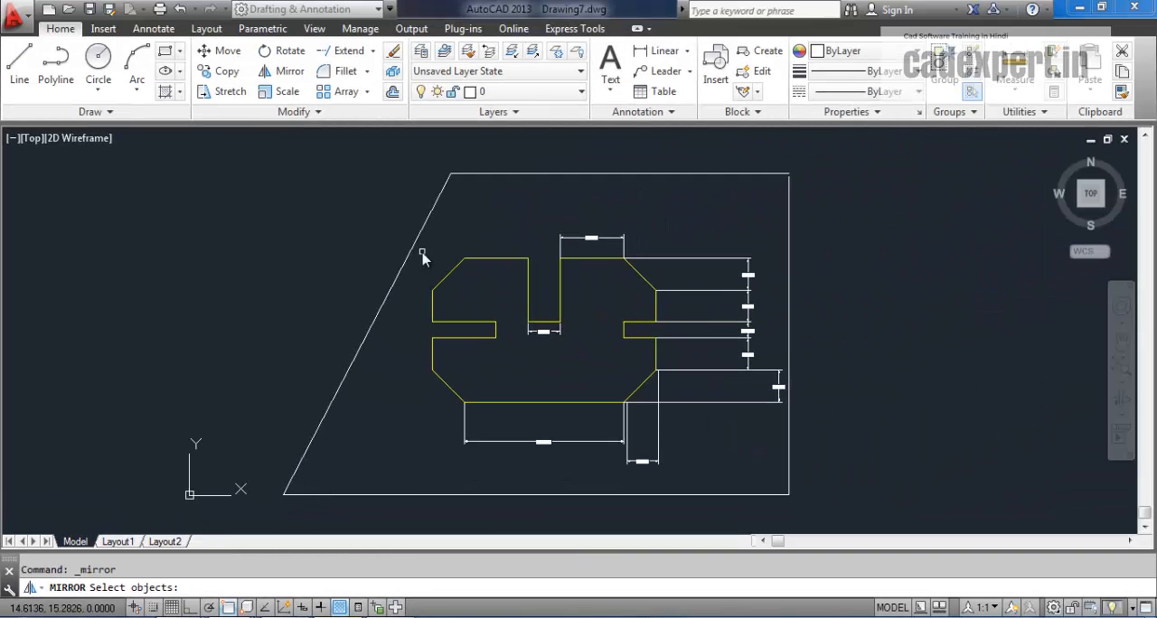
{"action": "left_click", "coordinate": [421, 251]}
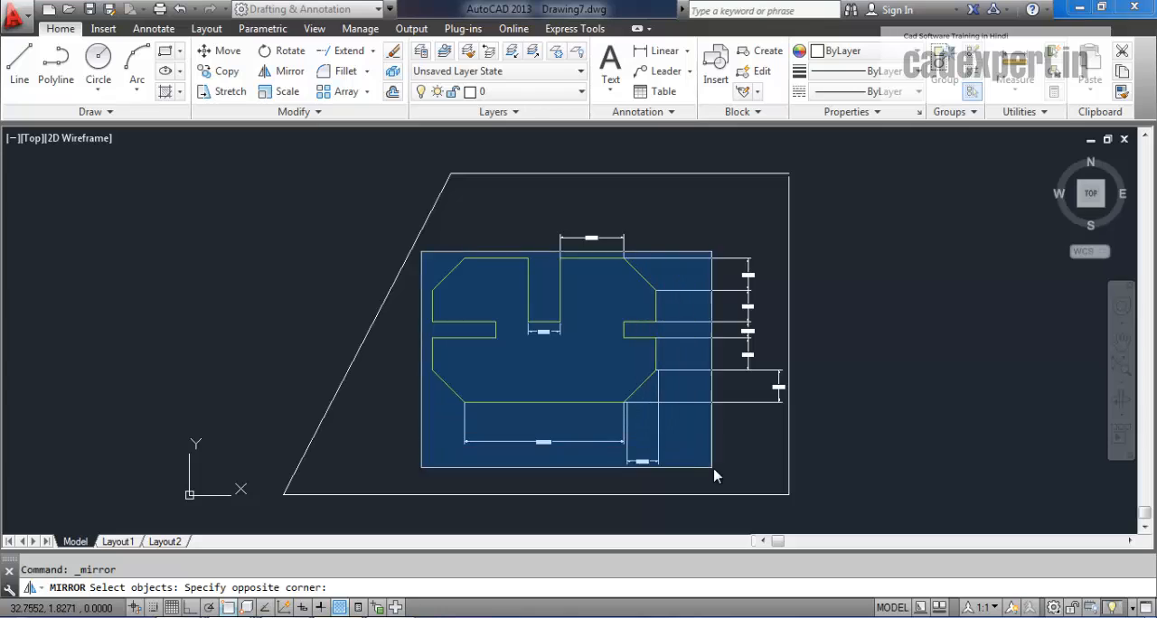
{"action": "left_click", "coordinate": [784, 508]}
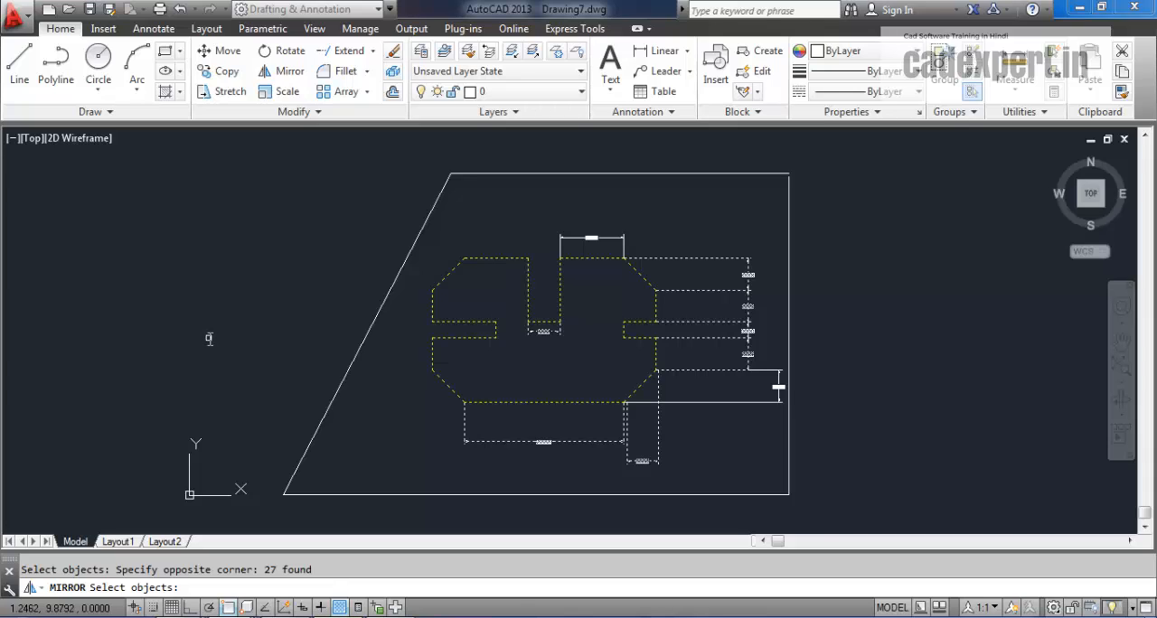
{"action": "key", "text": "Return"}
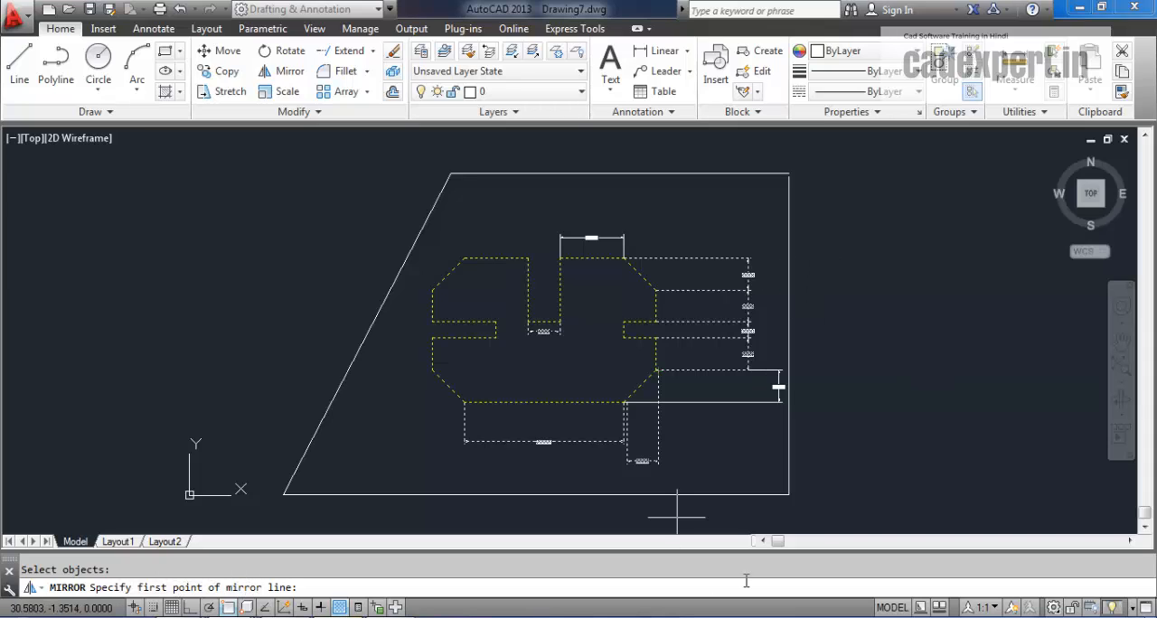
{"action": "left_click", "coordinate": [788, 496]}
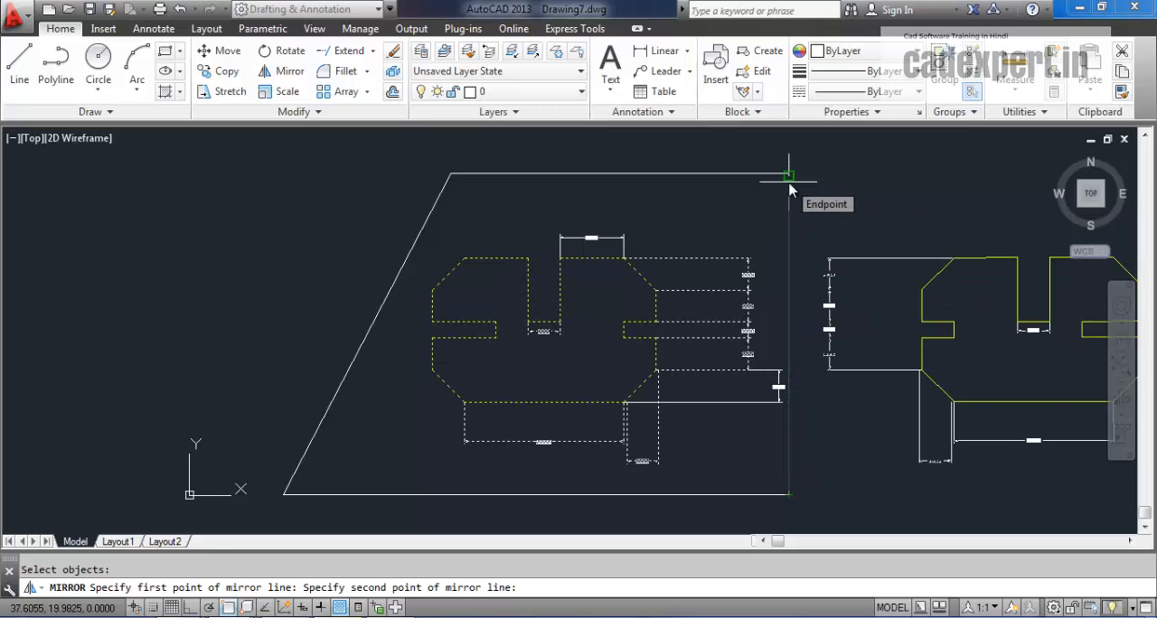
{"action": "left_click", "coordinate": [789, 174]}
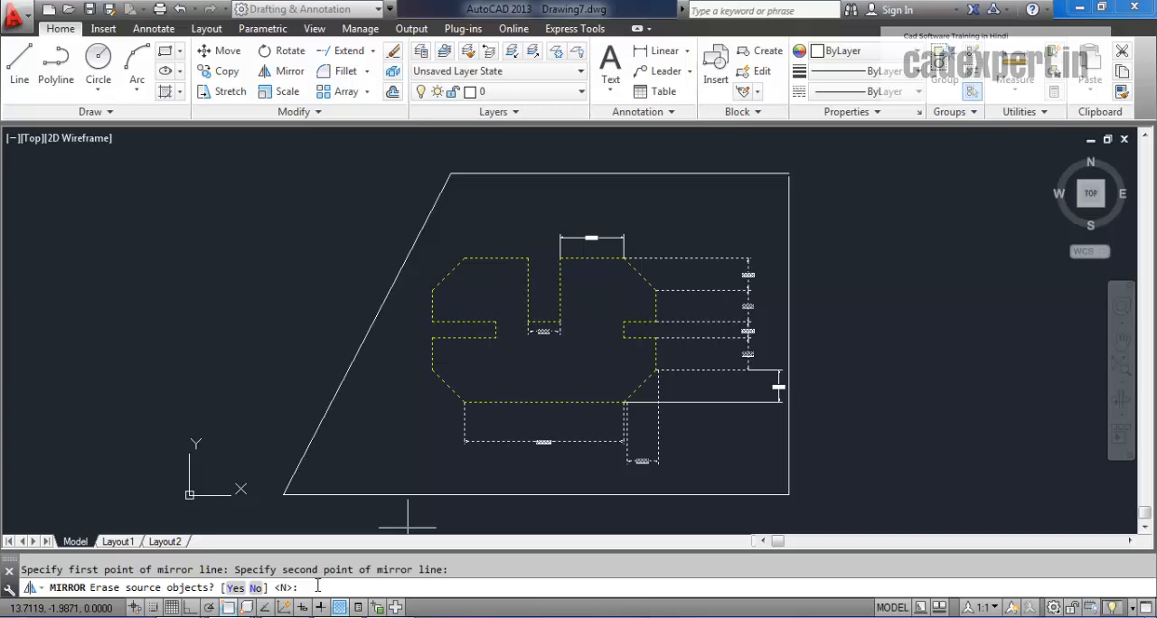
{"action": "key", "text": "Return"}
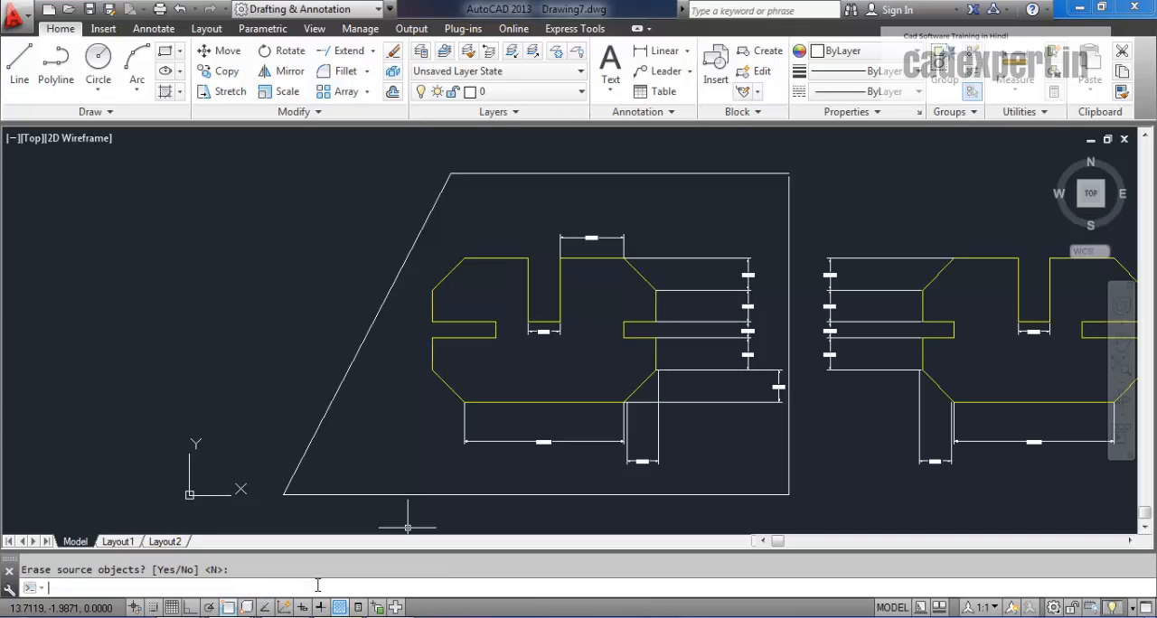
Step: Mirror the copied profile outside the frame downward about a horizontal line from the frame's lower vertical-edge corner with Ortho on, keeping the source
{"action": "mouse_move", "coordinate": [646, 452]}
{"action": "middle_mouse_down"}
{"action": "mouse_move", "coordinate": [413, 431]}
{"action": "mouse_move", "coordinate": [431, 395]}
{"action": "middle_mouse_up"}
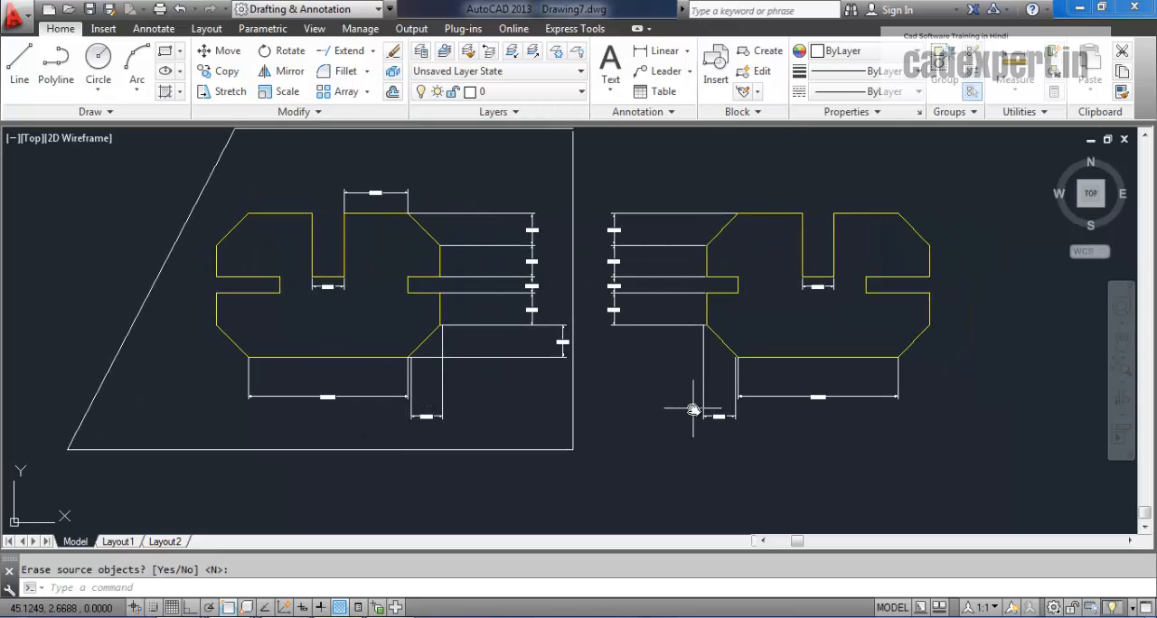
{"action": "middle_click_drag", "start_coordinate": [461, 424], "coordinate": [515, 418]}
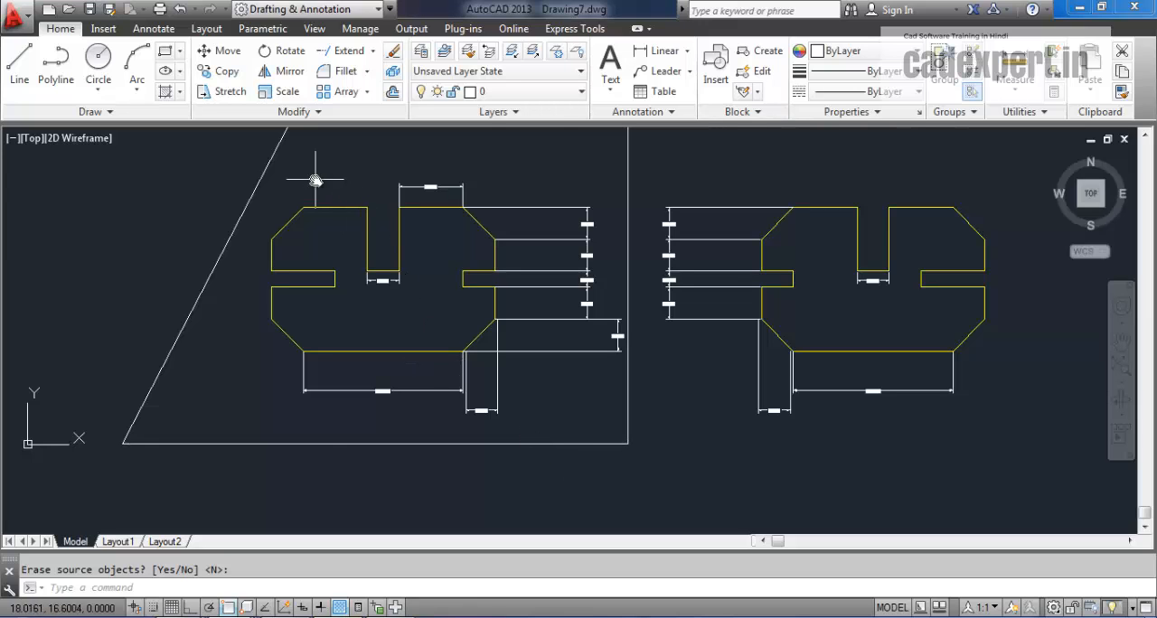
{"action": "middle_click_drag", "start_coordinate": [346, 445], "coordinate": [237, 427]}
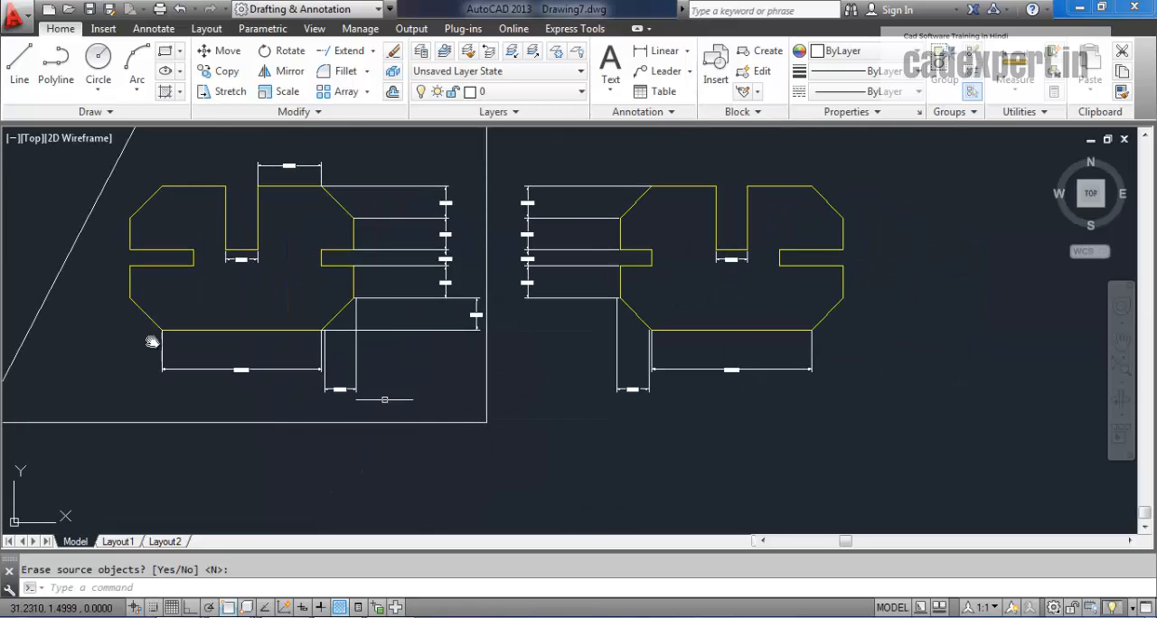
{"action": "middle_click_drag", "start_coordinate": [344, 479], "coordinate": [379, 509]}
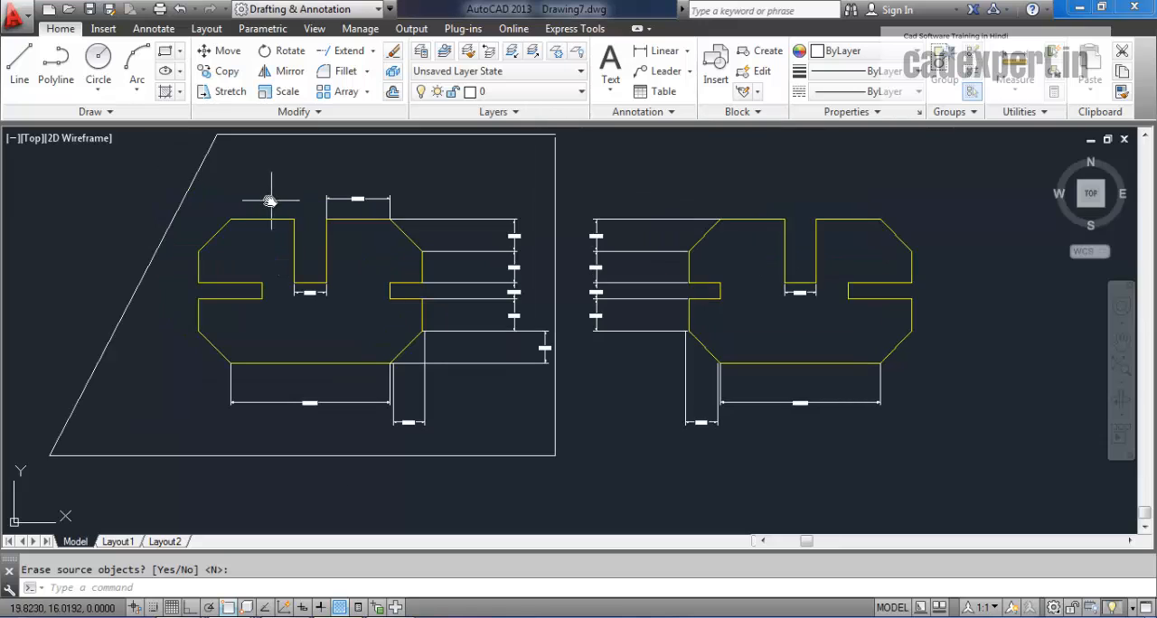
{"action": "middle_click_drag", "start_coordinate": [549, 450], "coordinate": [456, 420]}
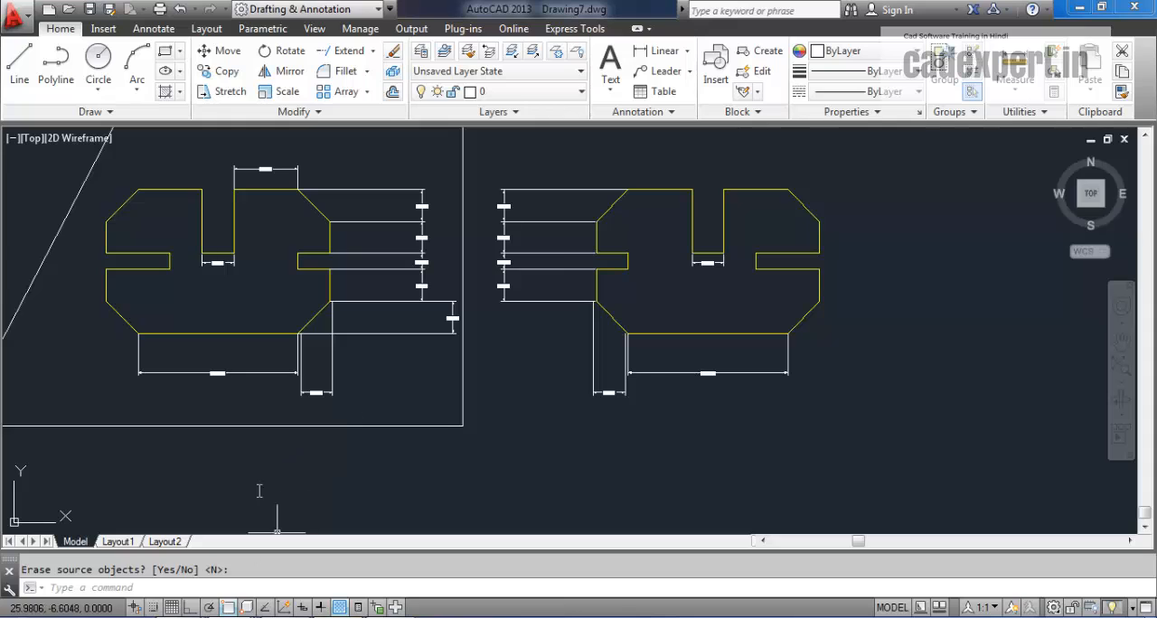
{"action": "left_click", "coordinate": [305, 78]}
{"action": "left_click", "coordinate": [482, 148]}
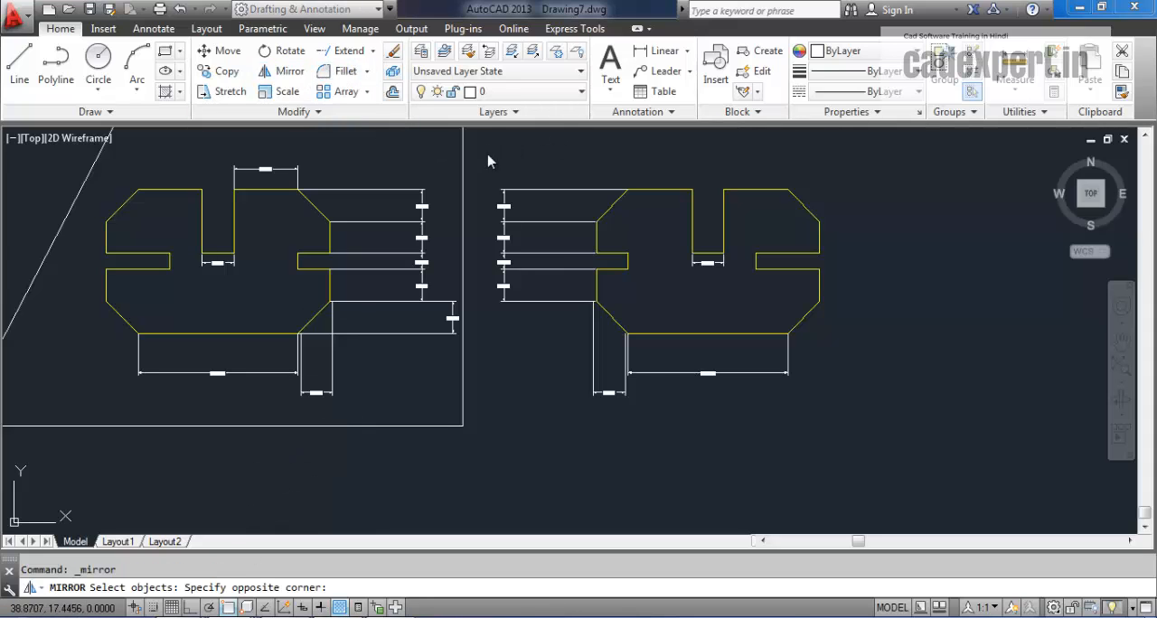
{"action": "left_click", "coordinate": [931, 447]}
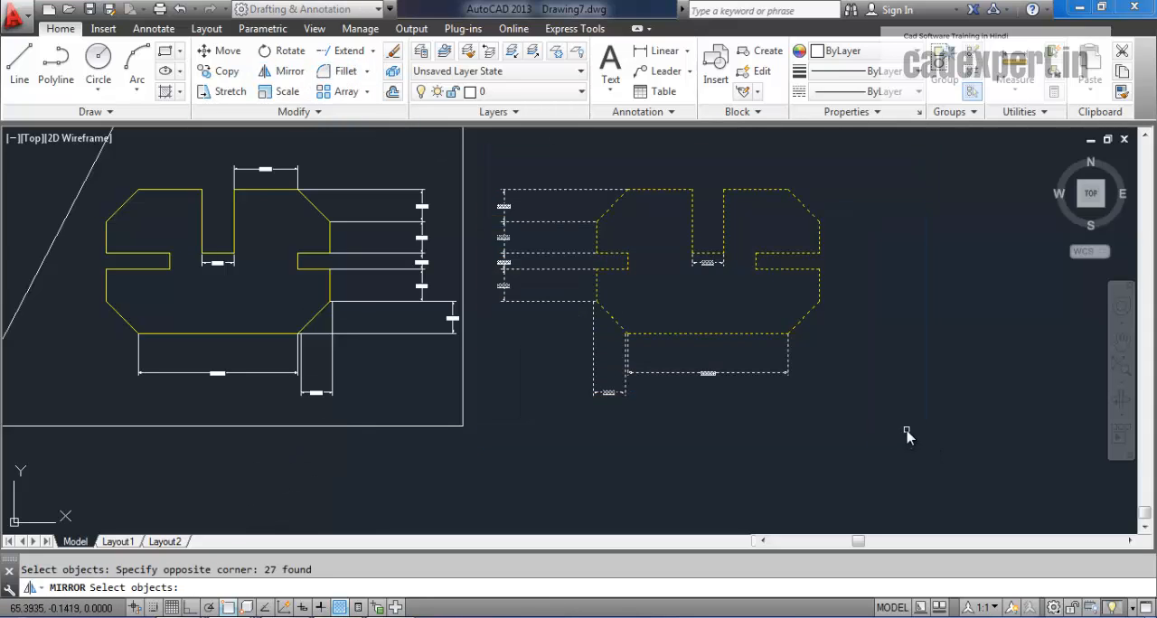
{"action": "key", "text": "Return"}
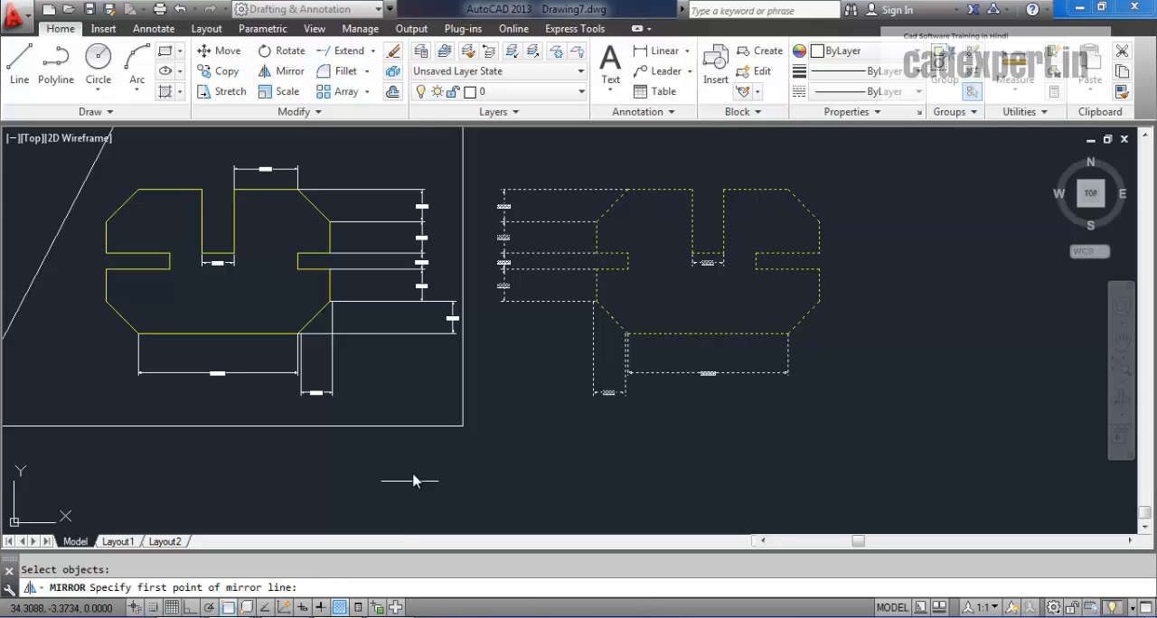
{"action": "left_click", "coordinate": [463, 433]}
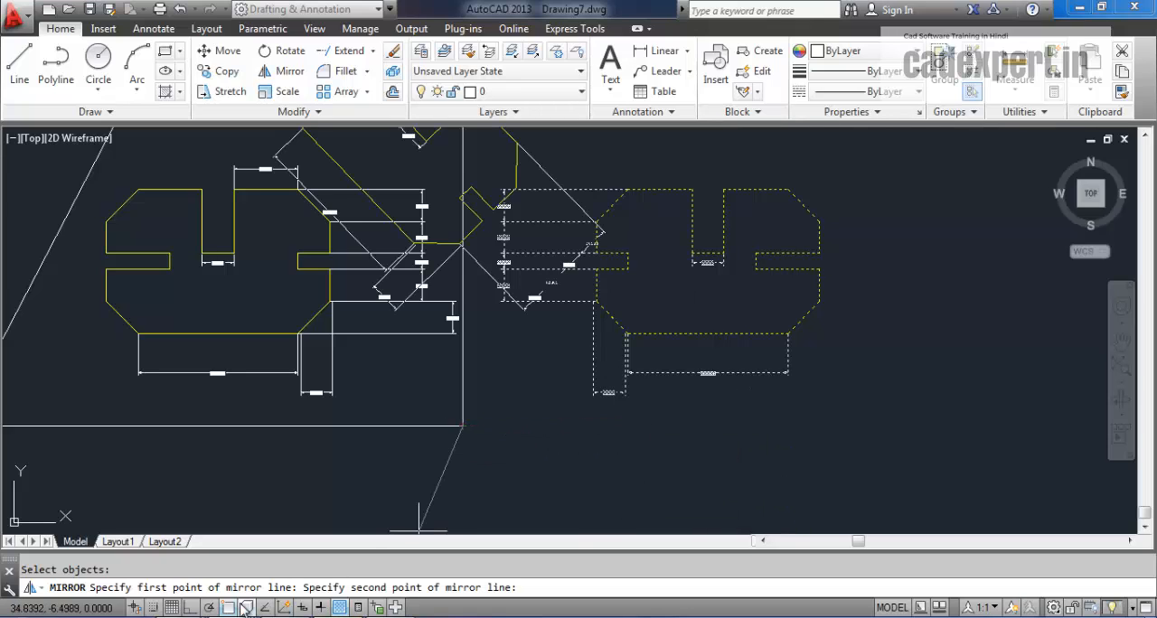
{"action": "left_click", "coordinate": [189, 609]}
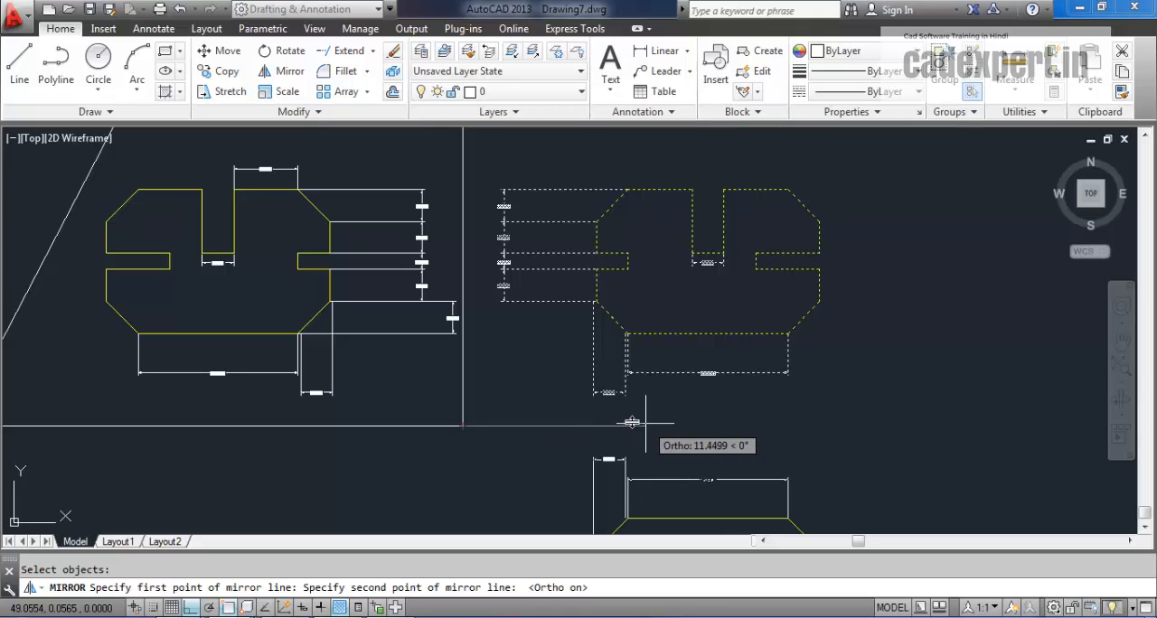
{"action": "left_click", "coordinate": [631, 422]}
{"action": "key", "text": "Return"}
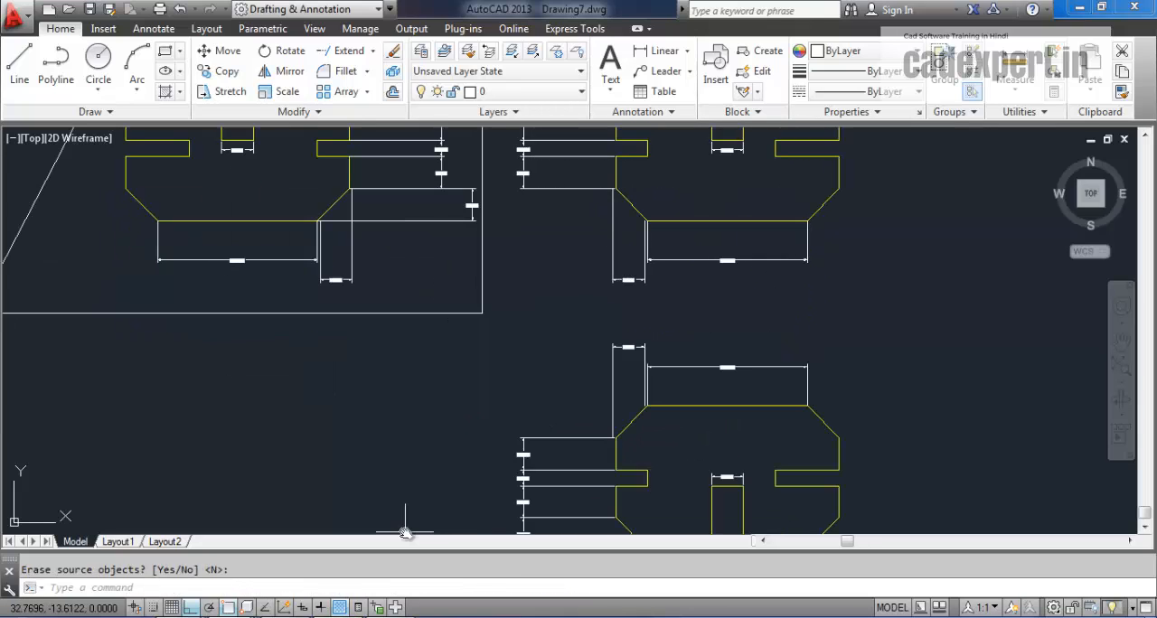
Step: Mirror the original profile and its dimensions inside the frame across the trapezoid's slanted edge, keeping the source objects
{"action": "middle_click_drag", "start_coordinate": [545, 420], "coordinate": [679, 423]}
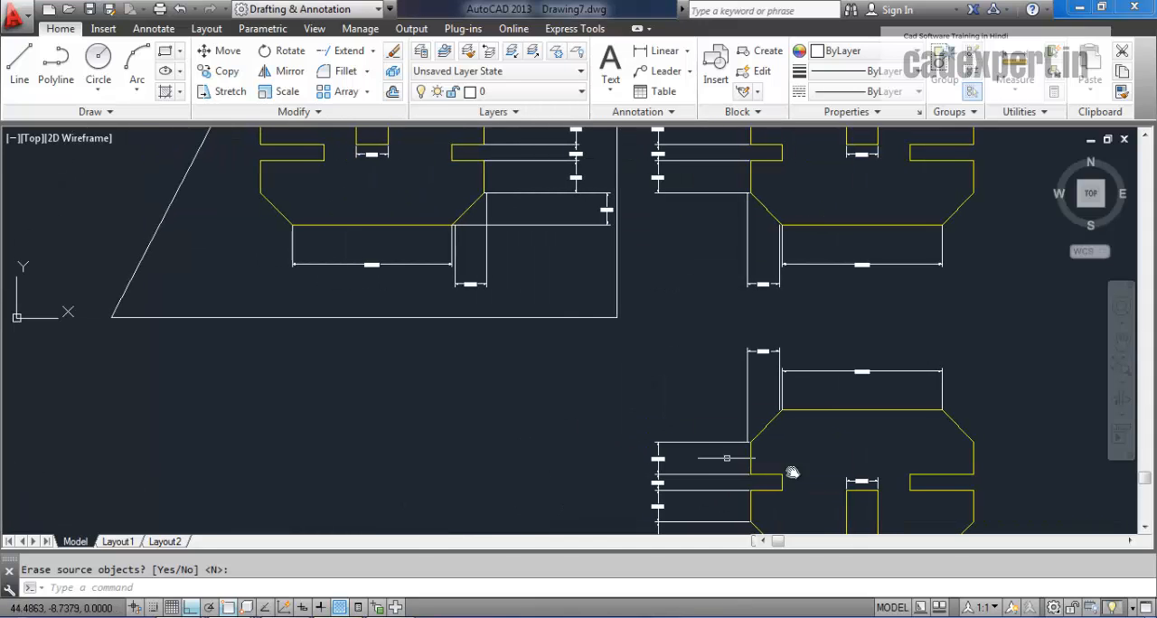
{"action": "scroll", "coordinate": [424, 388], "scroll_direction": "down", "scroll_amount": 3}
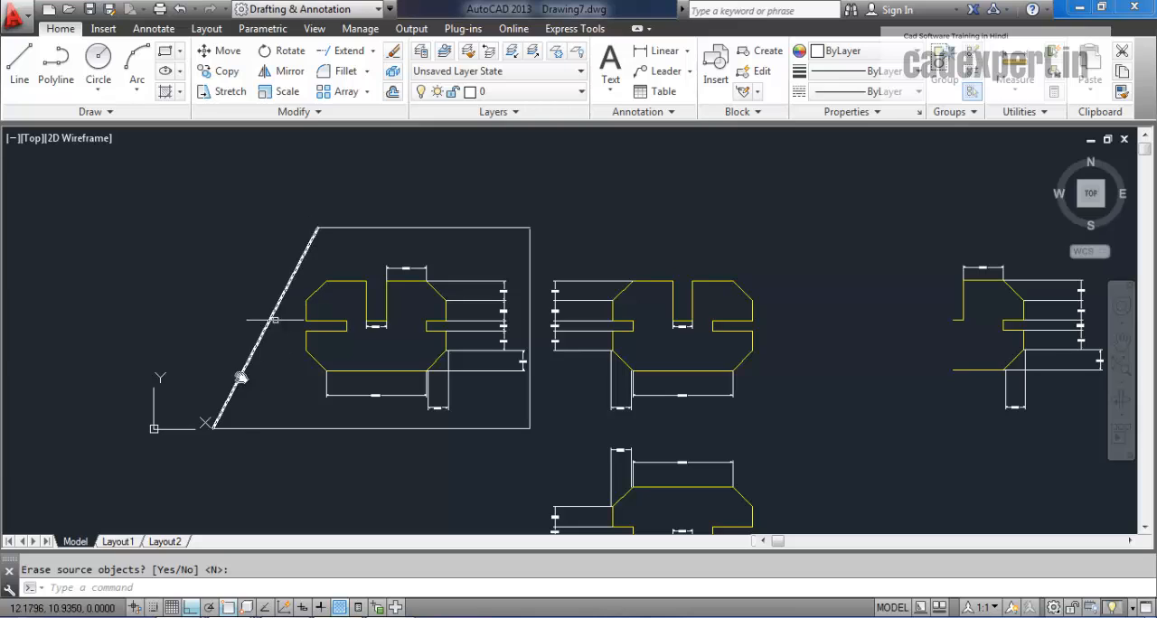
{"action": "left_click", "coordinate": [503, 258]}
{"action": "left_click", "coordinate": [407, 392]}
{"action": "scroll", "coordinate": [335, 267], "scroll_direction": "up", "scroll_amount": 2}
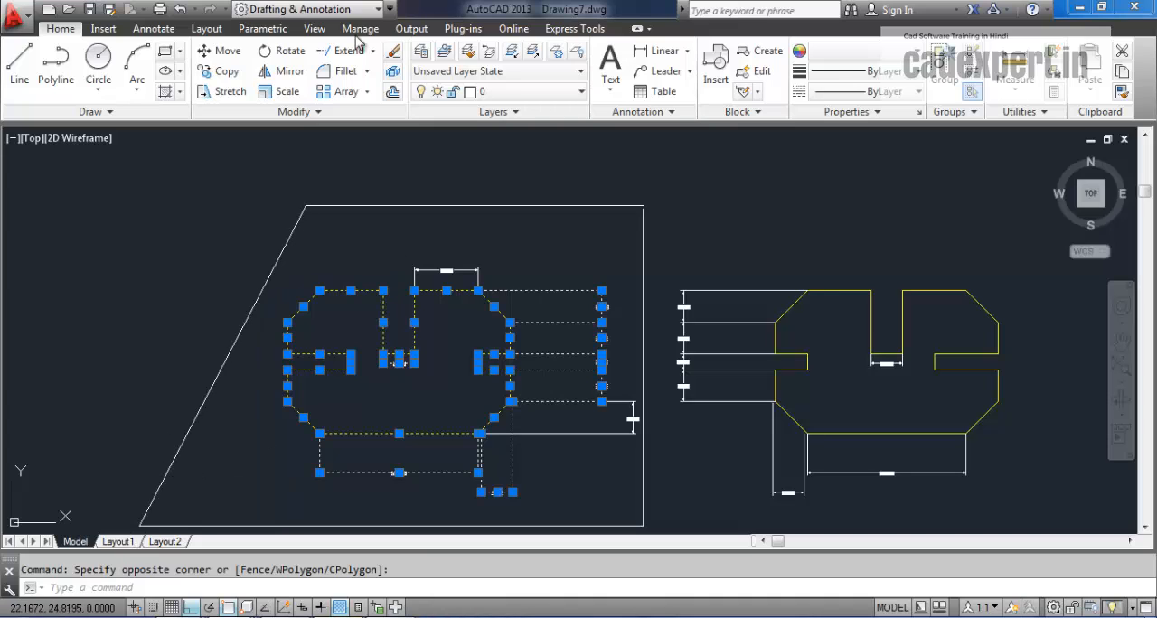
{"action": "left_click", "coordinate": [284, 71]}
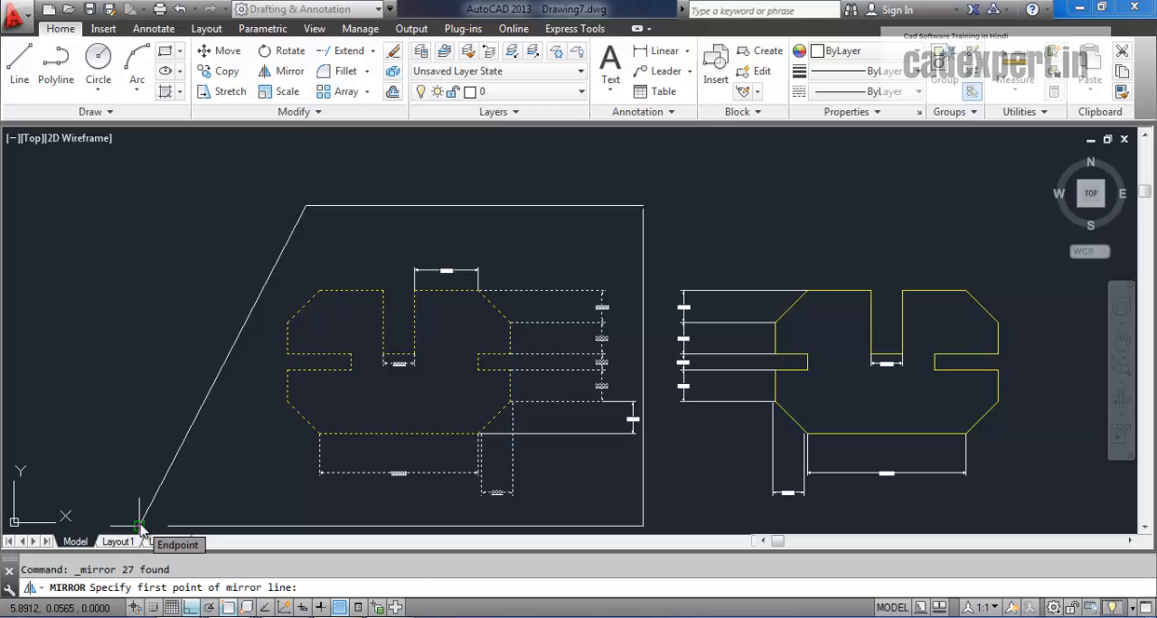
{"action": "left_click", "coordinate": [140, 527]}
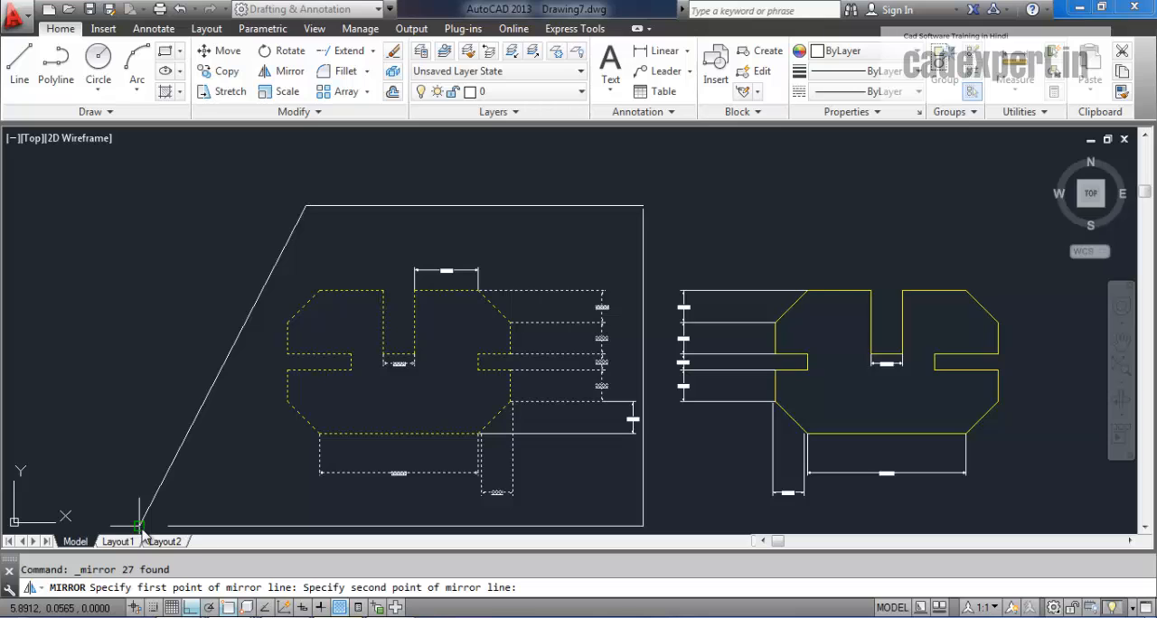
{"action": "left_click", "coordinate": [306, 207]}
{"action": "middle_click_drag", "start_coordinate": [300, 408], "coordinate": [508, 392]}
{"action": "key", "text": "Return"}
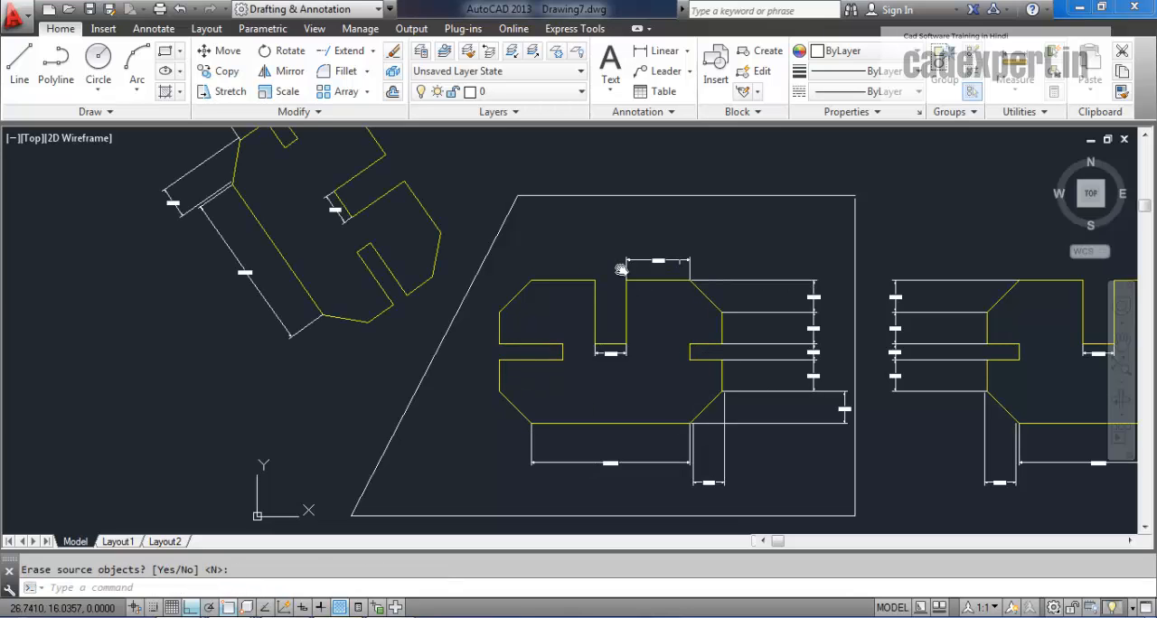
Step: Mirror the separate half profile with its dimensions across the line joining its two open endpoints, keeping the source half
{"action": "mouse_move", "coordinate": [491, 305]}
{"action": "middle_mouse_down"}
{"action": "mouse_move", "coordinate": [449, 363]}
{"action": "mouse_move", "coordinate": [245, 331]}
{"action": "middle_mouse_up"}
{"action": "middle_click_drag", "start_coordinate": [346, 425], "coordinate": [288, 397]}
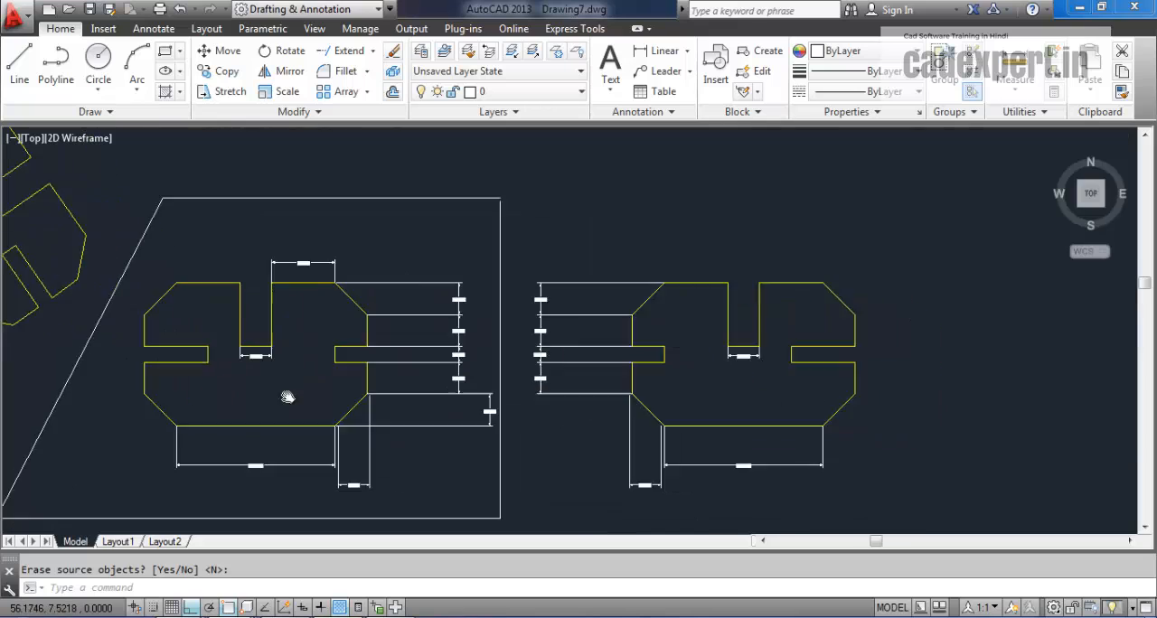
{"action": "middle_click_drag", "start_coordinate": [789, 400], "coordinate": [289, 384]}
{"action": "middle_click_drag", "start_coordinate": [409, 353], "coordinate": [245, 366]}
{"action": "scroll", "coordinate": [358, 338], "scroll_direction": "up", "scroll_amount": 4}
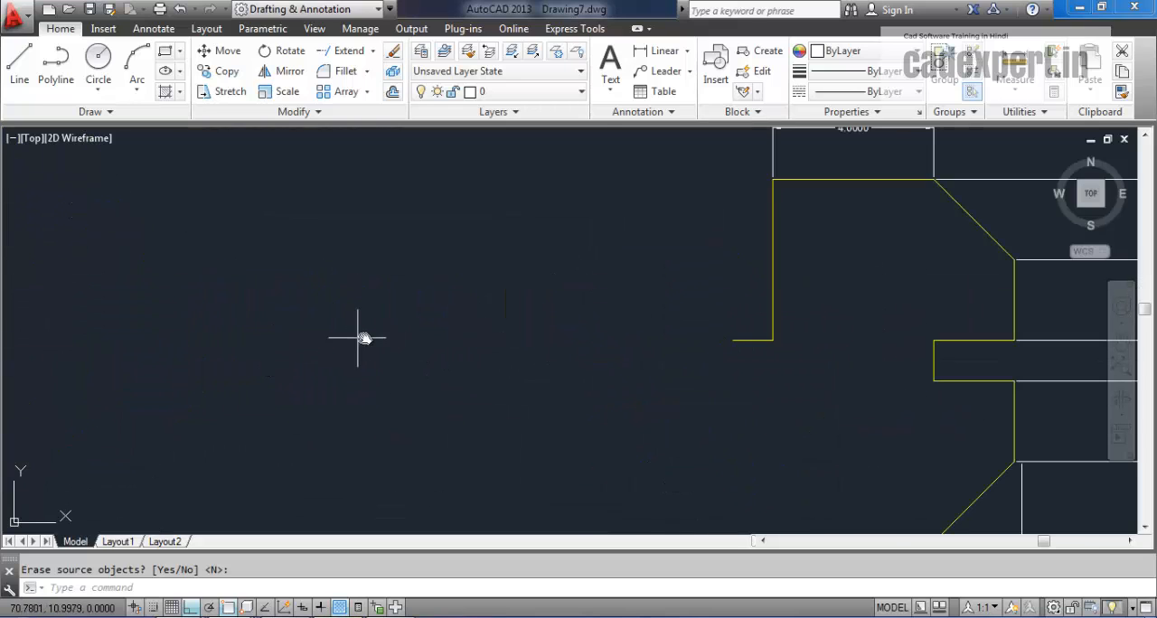
{"action": "mouse_move", "coordinate": [531, 414]}
{"action": "middle_mouse_down"}
{"action": "mouse_move", "coordinate": [334, 400]}
{"action": "mouse_move", "coordinate": [350, 321]}
{"action": "middle_mouse_up"}
{"action": "scroll", "coordinate": [359, 327], "scroll_direction": "down", "scroll_amount": 2}
{"action": "middle_click_drag", "start_coordinate": [455, 341], "coordinate": [461, 427]}
{"action": "middle_click_drag", "start_coordinate": [647, 387], "coordinate": [1148, 408]}
{"action": "middle_click_drag", "start_coordinate": [841, 387], "coordinate": [386, 377]}
{"action": "middle_click_drag", "start_coordinate": [334, 337], "coordinate": [407, 343]}
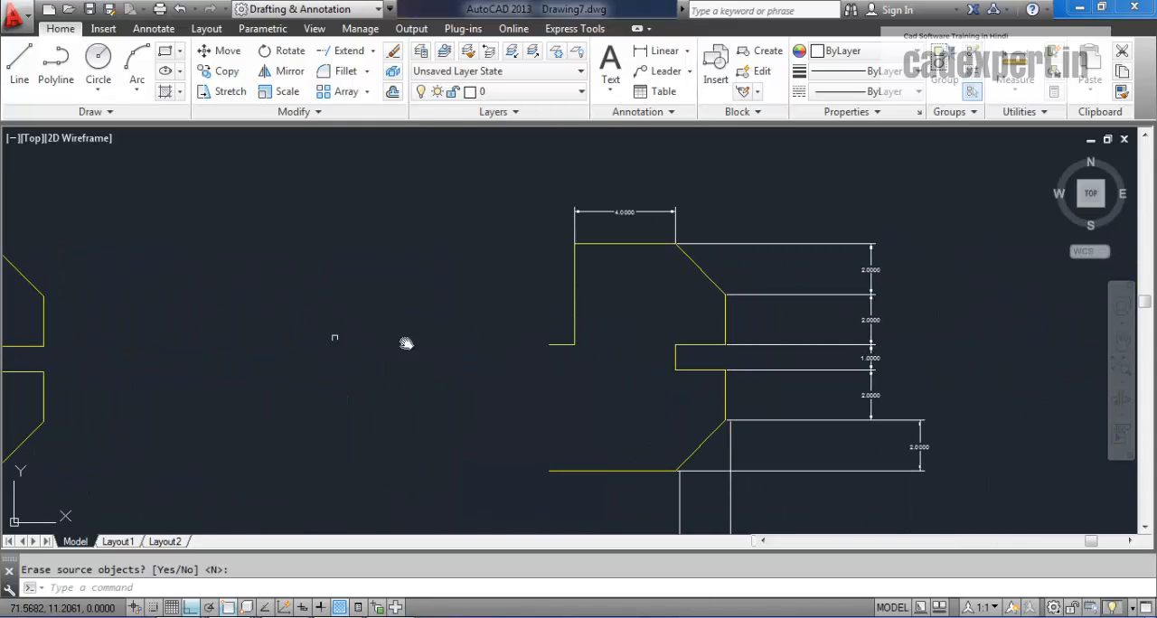
{"action": "middle_click_drag", "start_coordinate": [521, 336], "coordinate": [446, 342]}
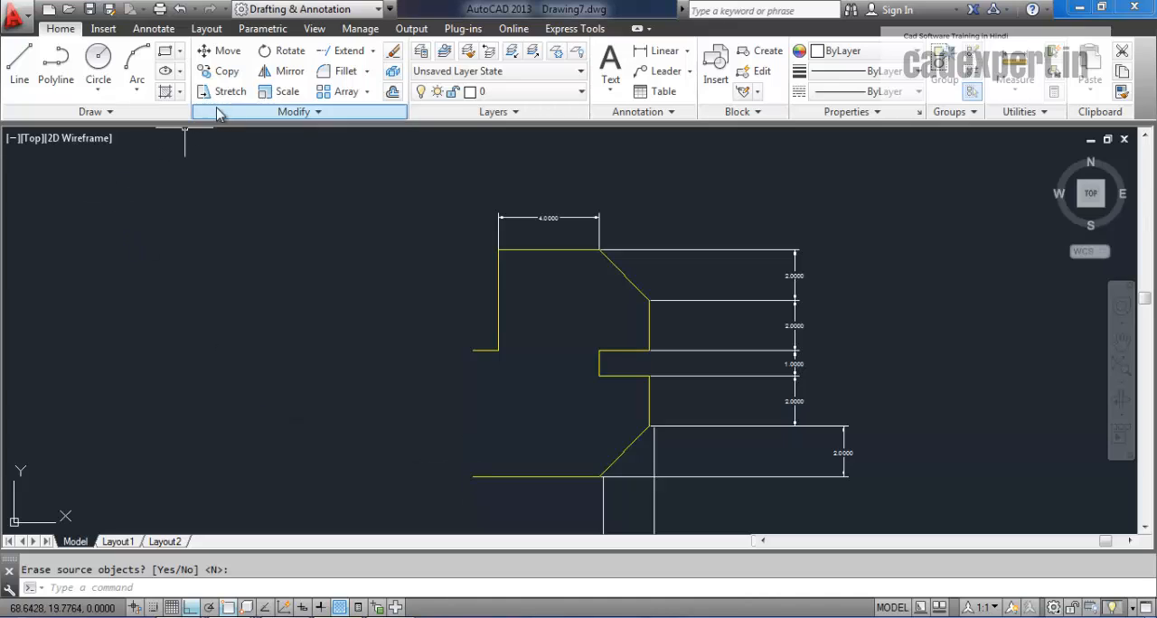
{"action": "left_click", "coordinate": [282, 70]}
{"action": "left_click", "coordinate": [389, 165]}
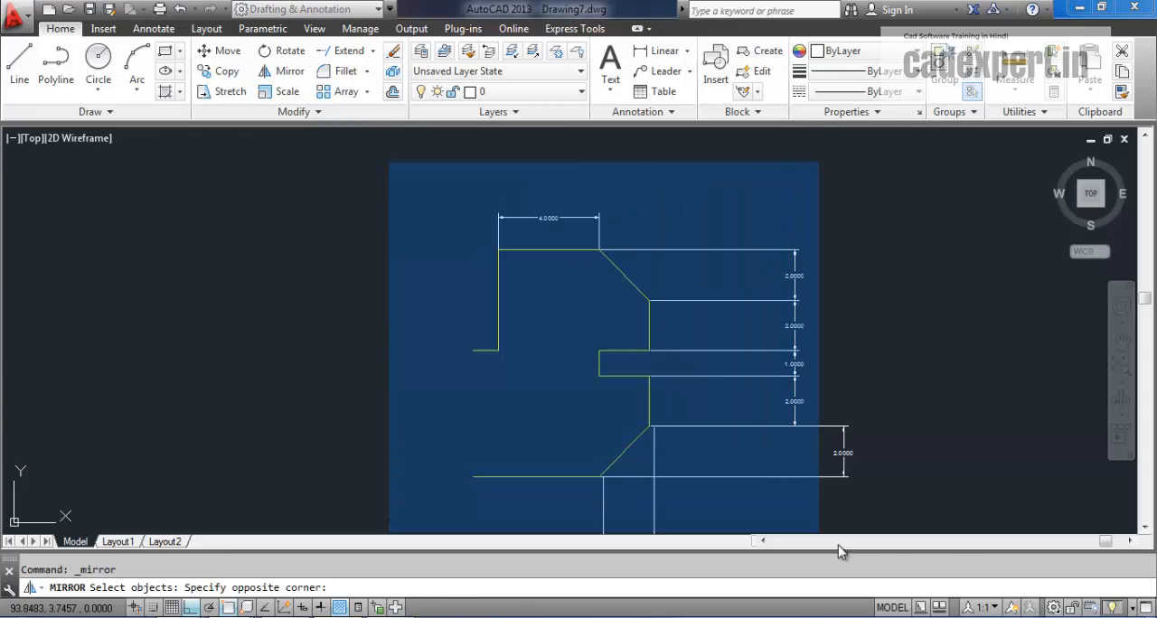
{"action": "left_click", "coordinate": [953, 527]}
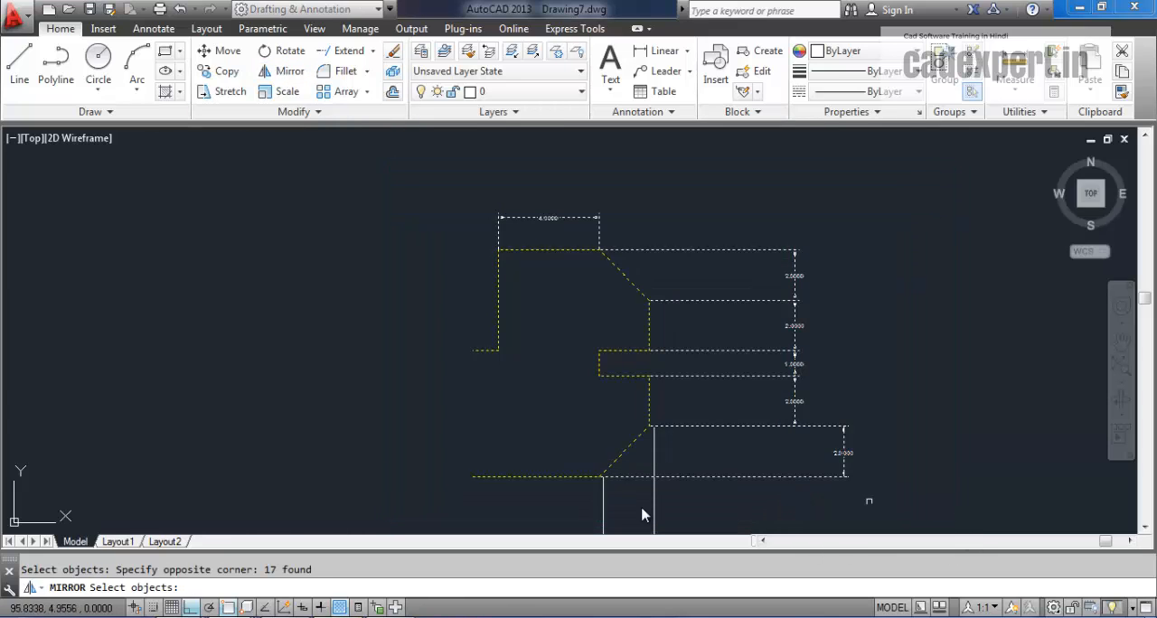
{"action": "key", "text": "Return"}
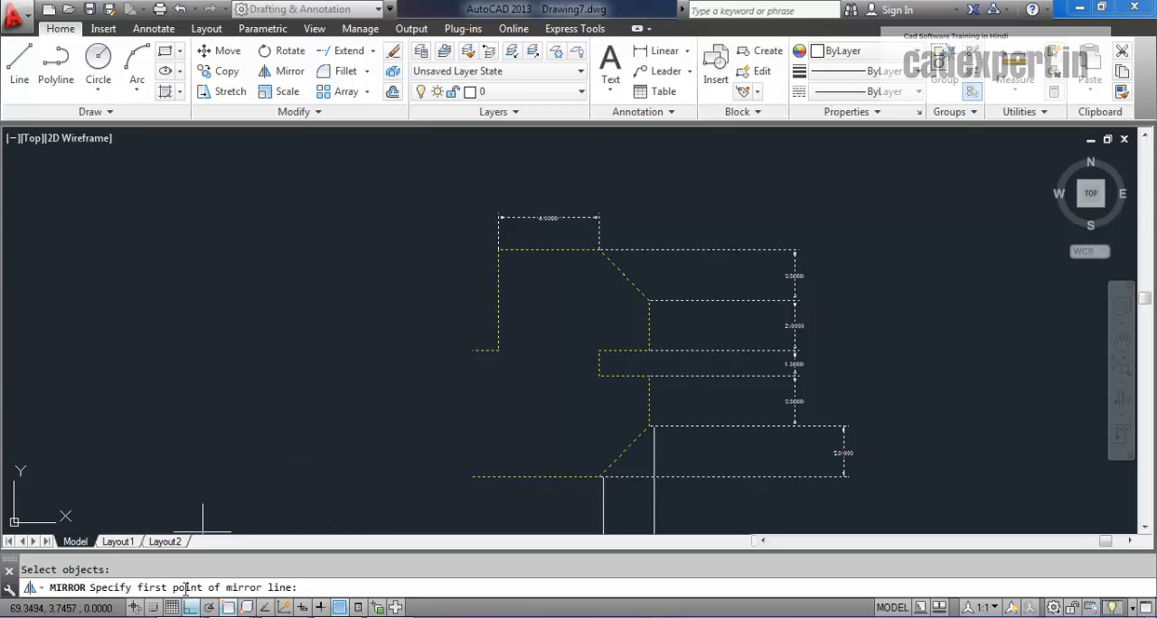
{"action": "left_click", "coordinate": [474, 351]}
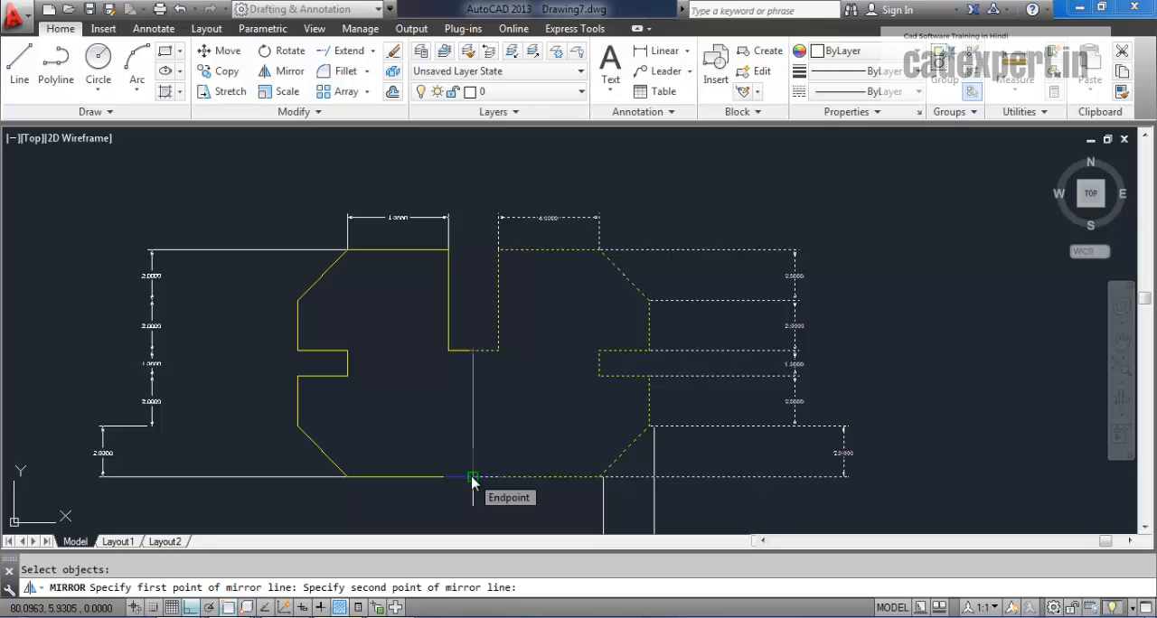
{"action": "left_click", "coordinate": [472, 477]}
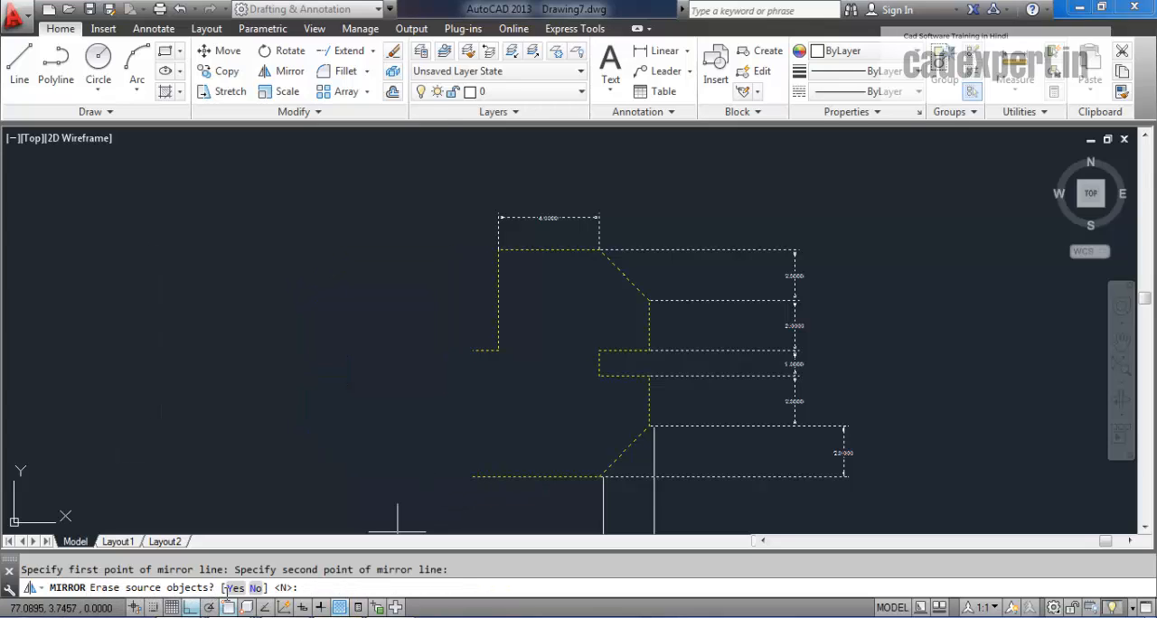
{"action": "key", "text": "Return"}
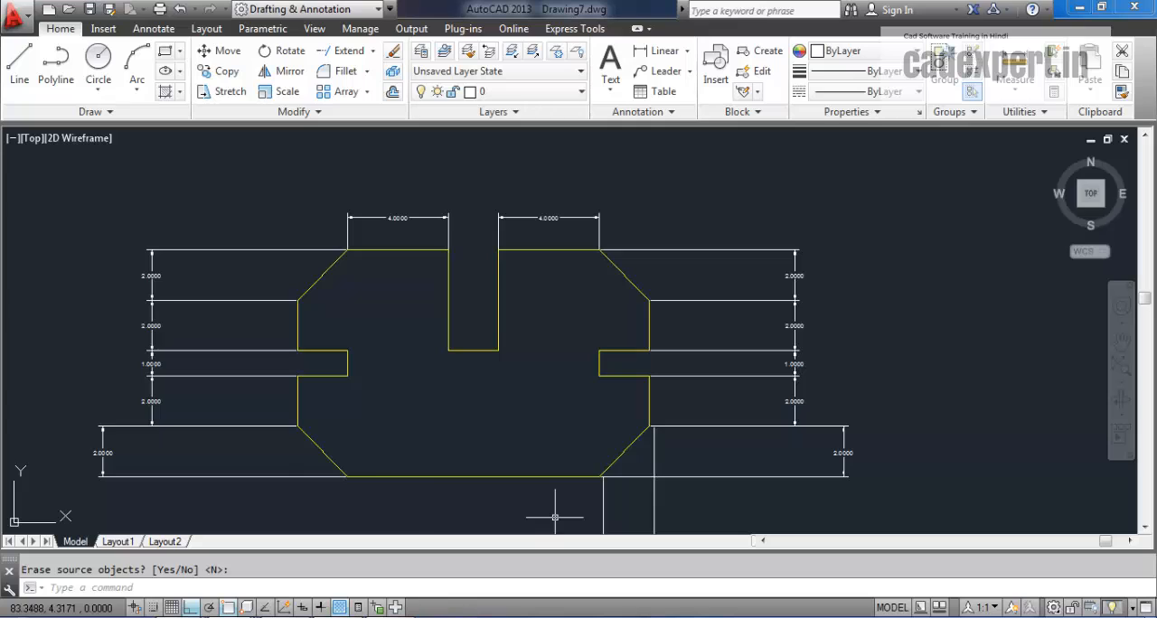
{"action": "left_click", "coordinate": [468, 617]}
{"action": "left_click_drag", "start_coordinate": [251, 447], "coordinate": [635, 477]}
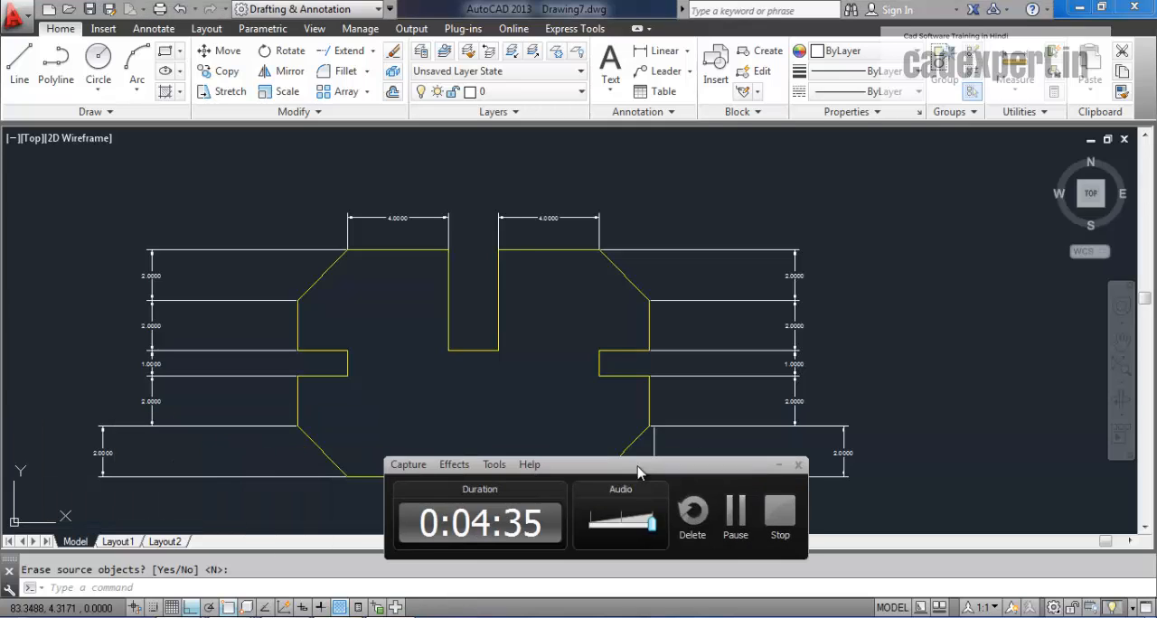